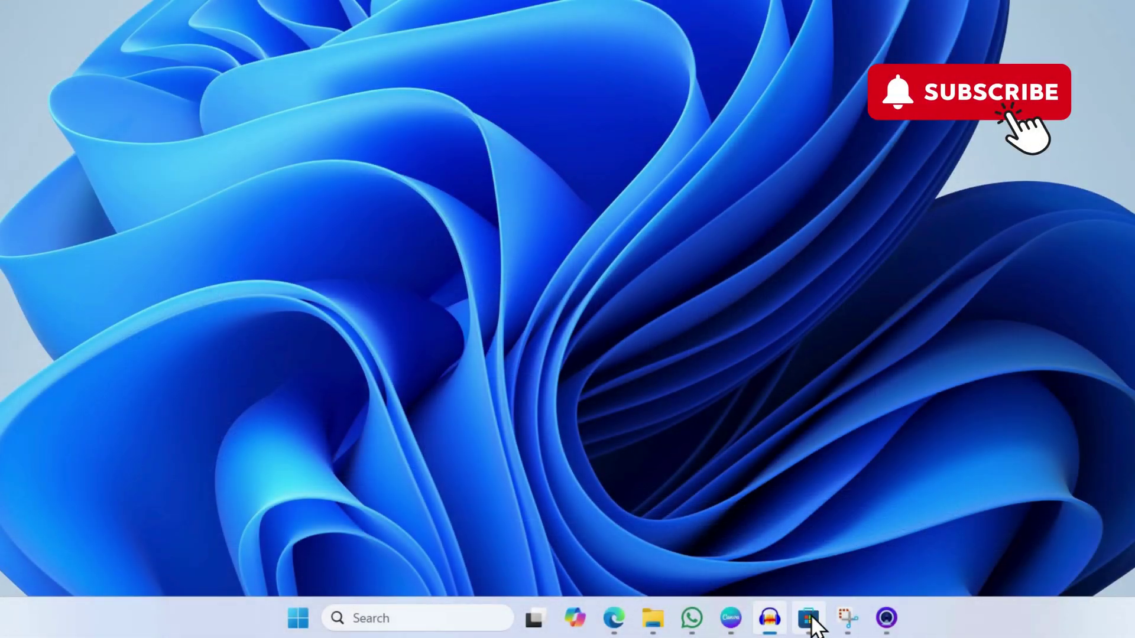
Launch the installed Camo Studio app from its Microsoft Store listing
click(808, 618)
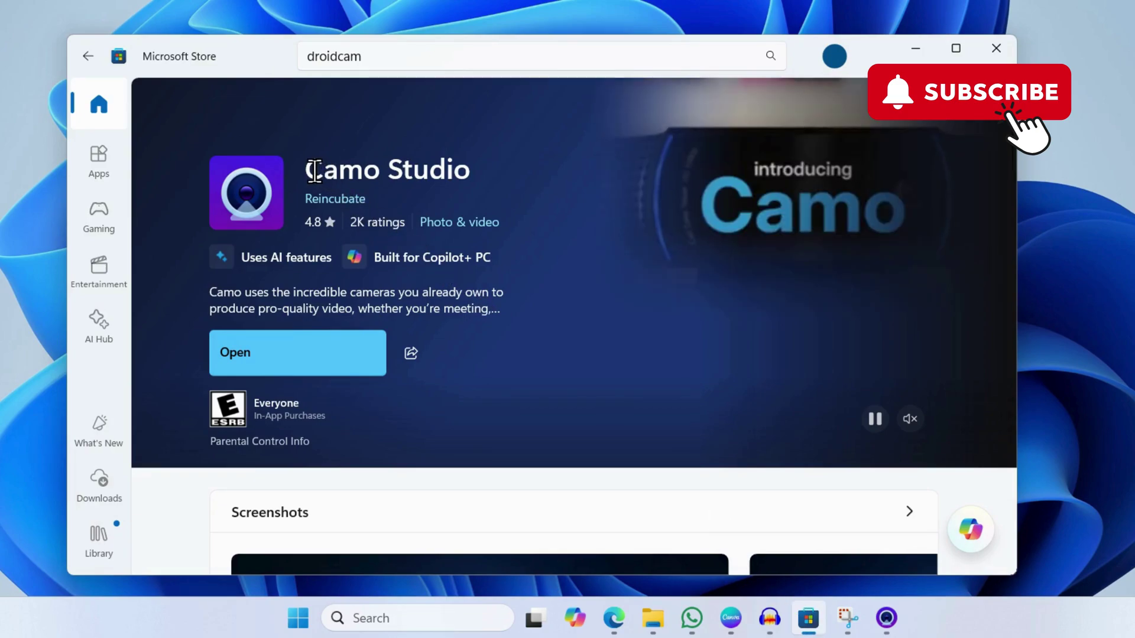
drag(306, 170, 469, 169)
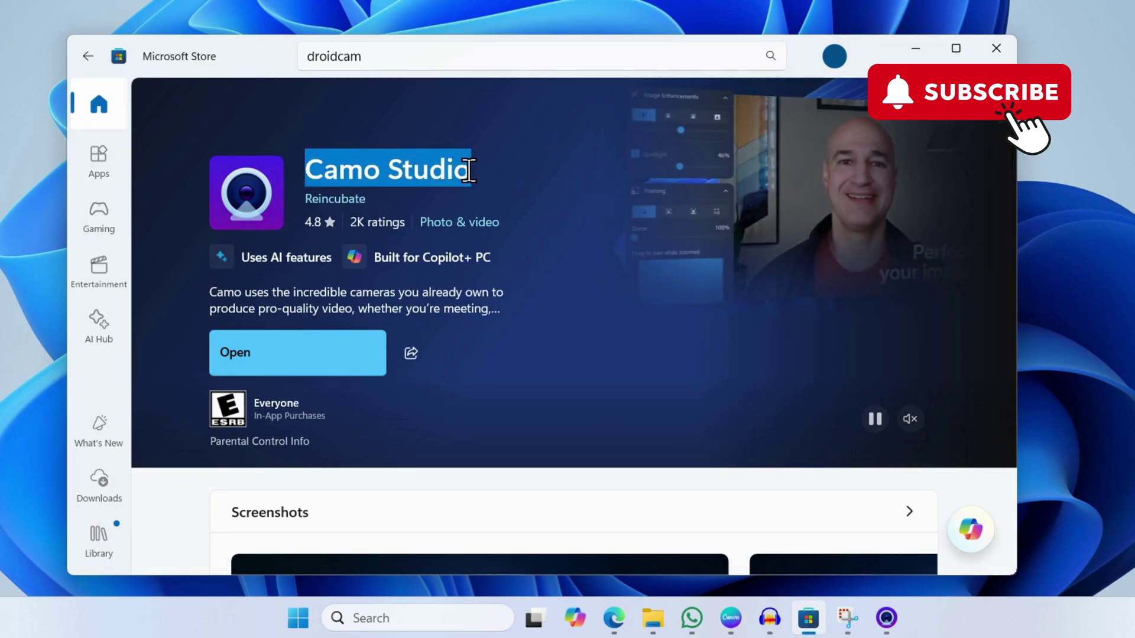
click(397, 176)
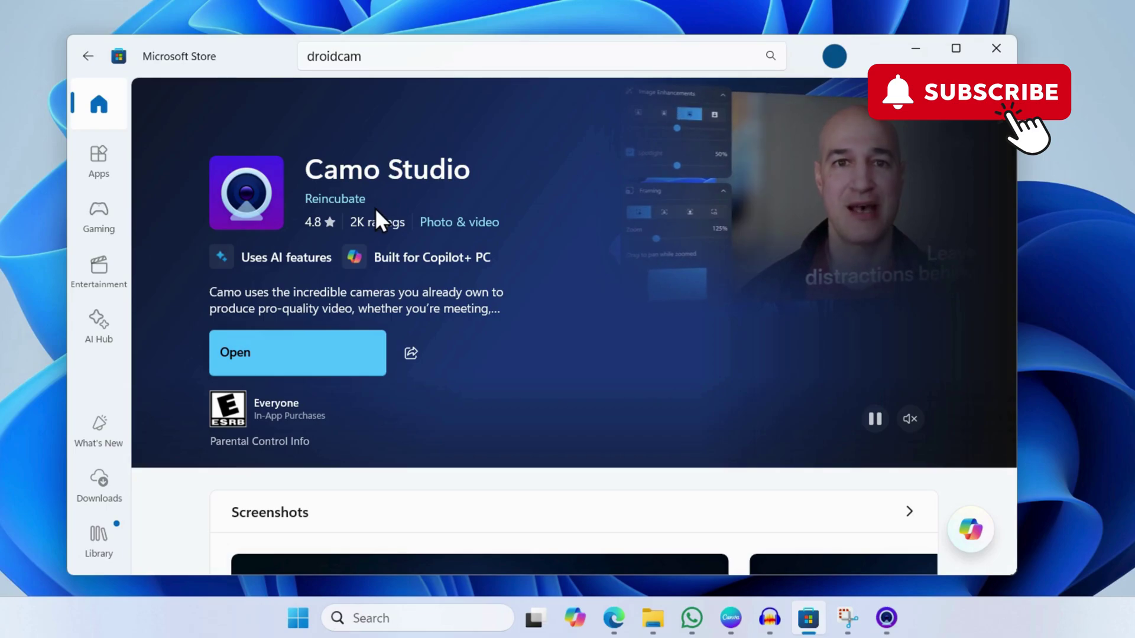
click(276, 362)
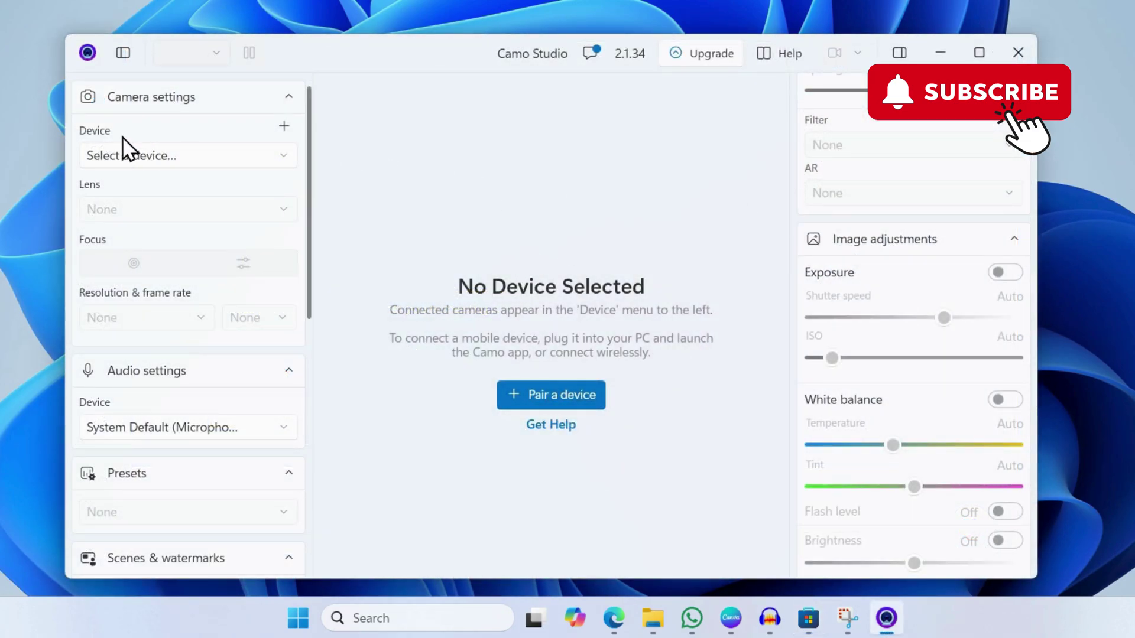
Add a new phone camera device to show the QR pairing code
click(283, 128)
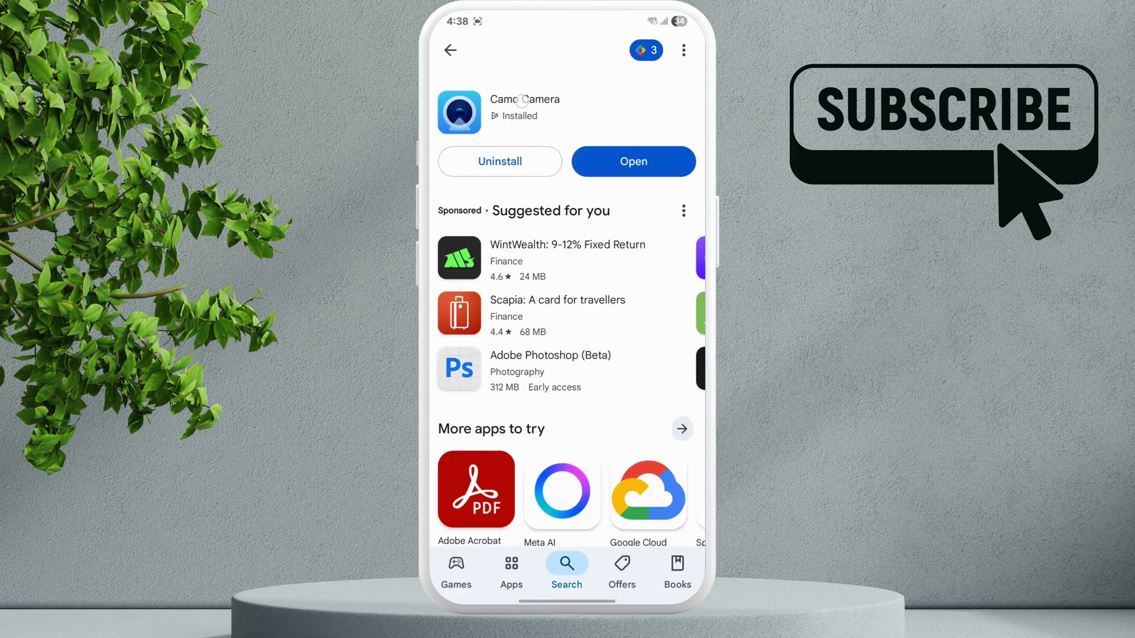
Launch Camo Camera on the phone and pair it over Wi-Fi as S22
click(638, 162)
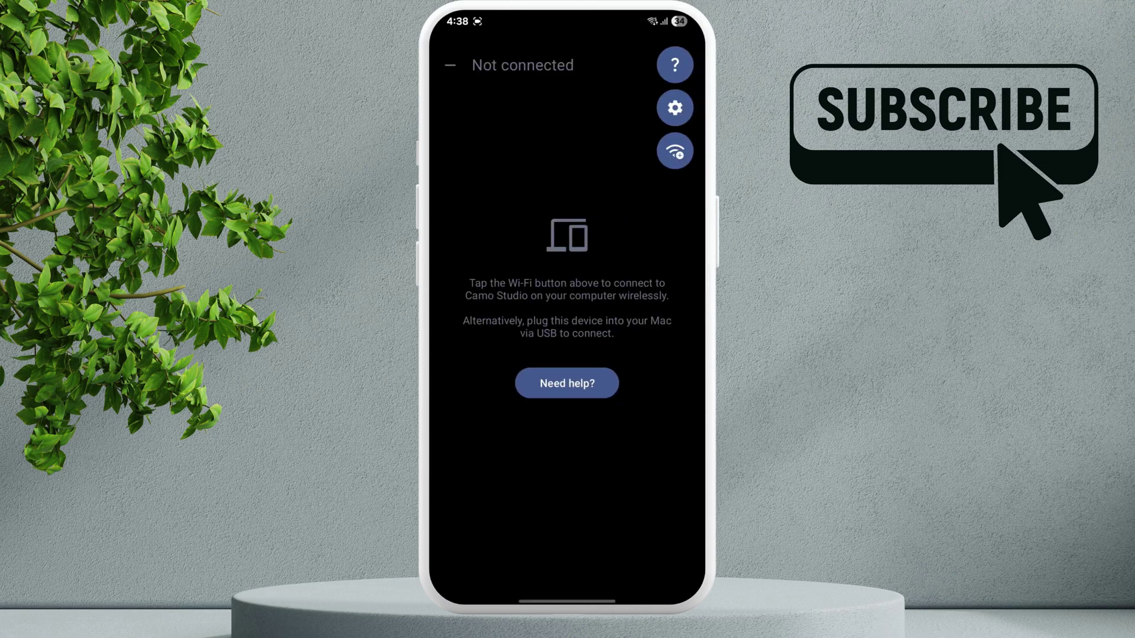
click(676, 153)
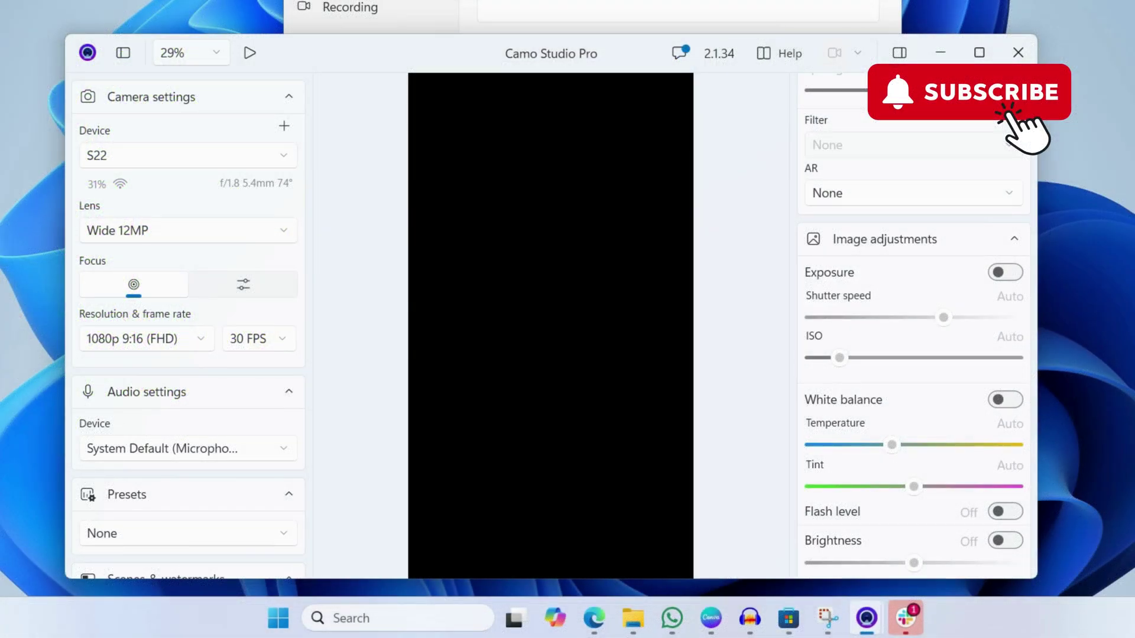
Start the S22 live preview at 1080p, 30 FPS
click(253, 44)
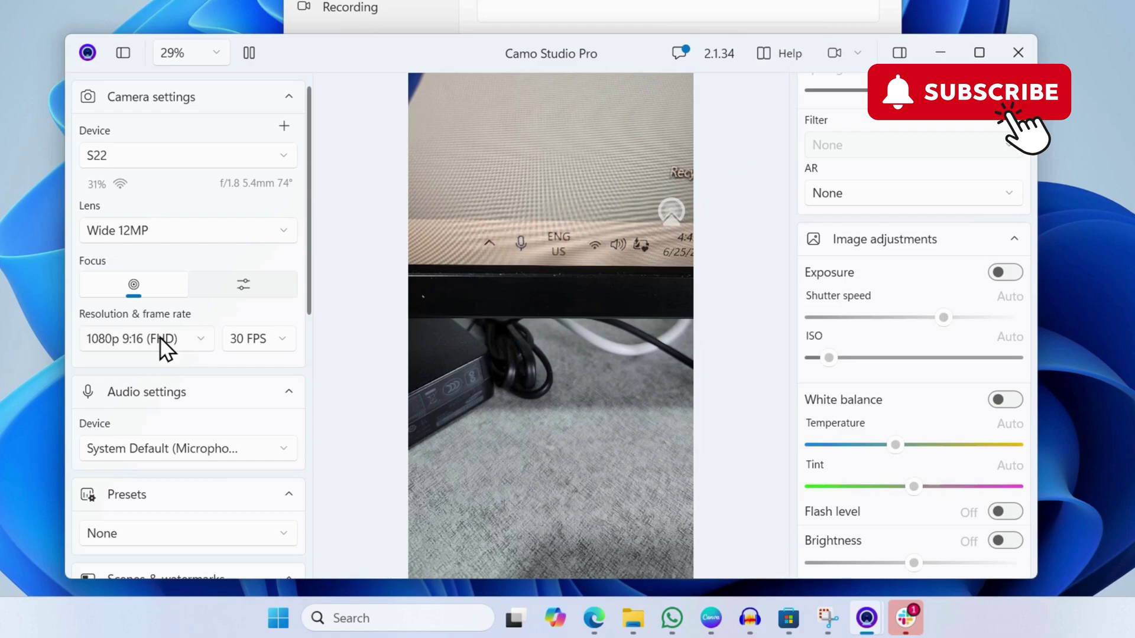
click(159, 338)
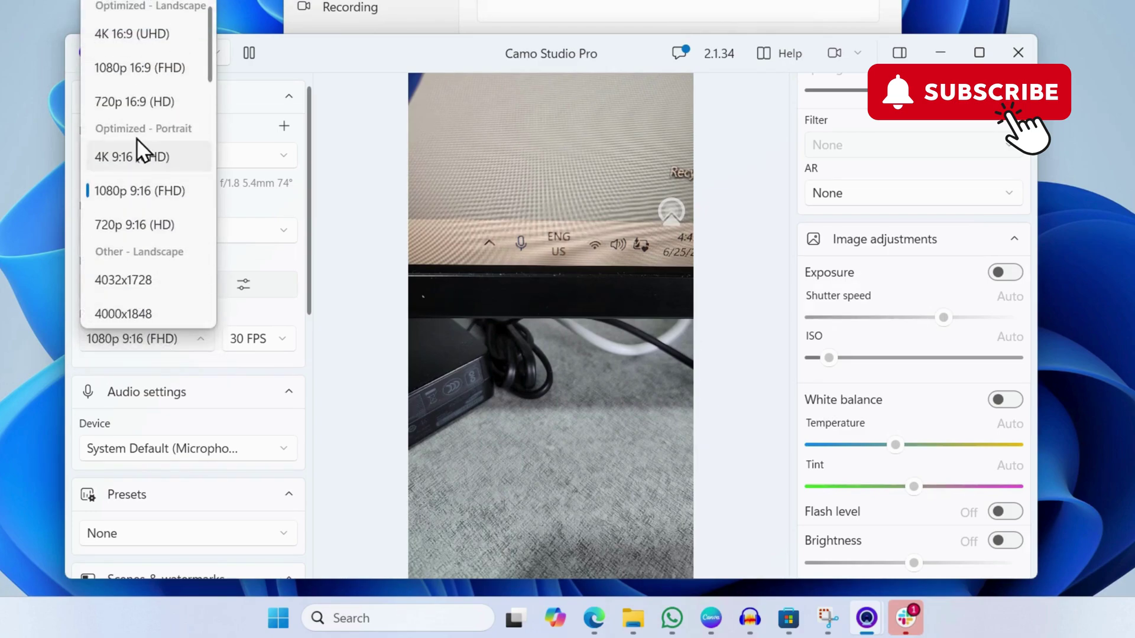
scroll(136, 89, up, 1)
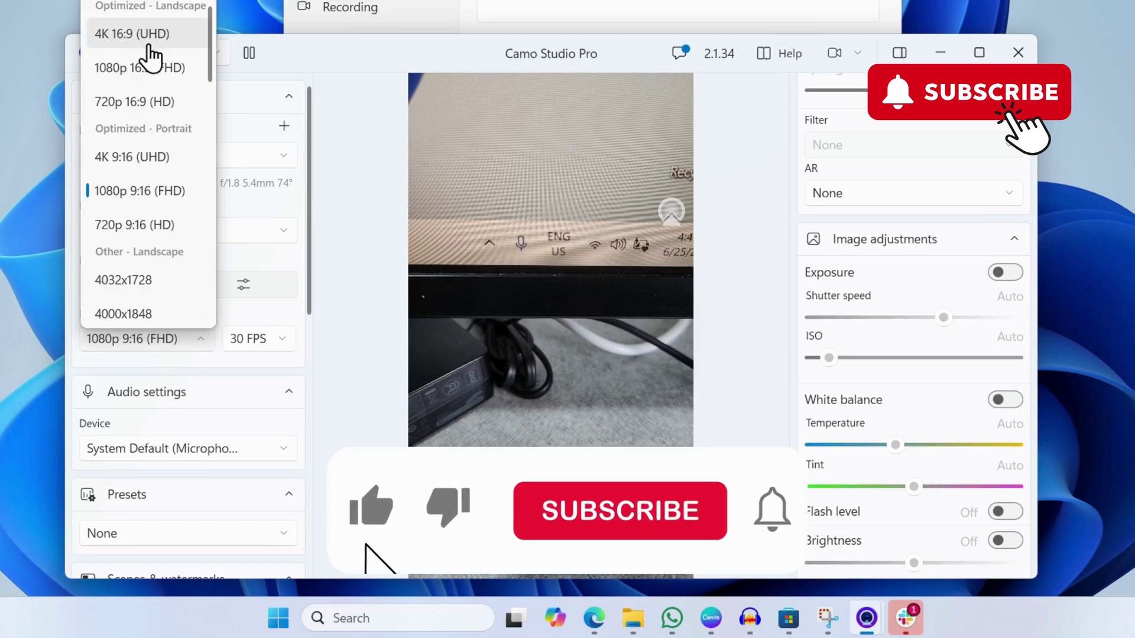
click(306, 66)
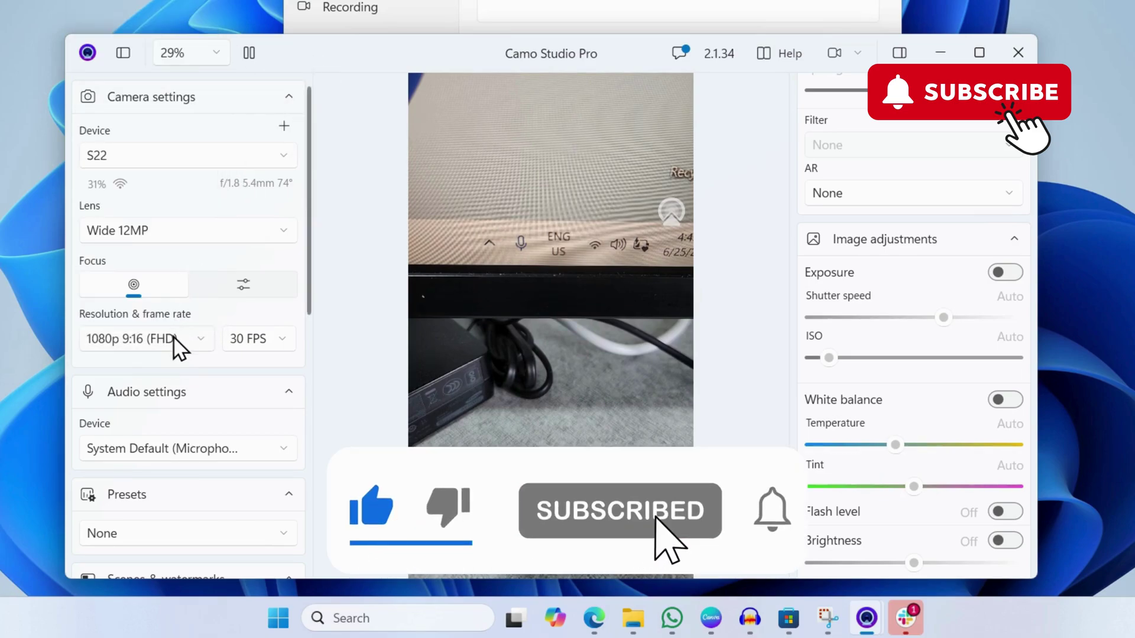